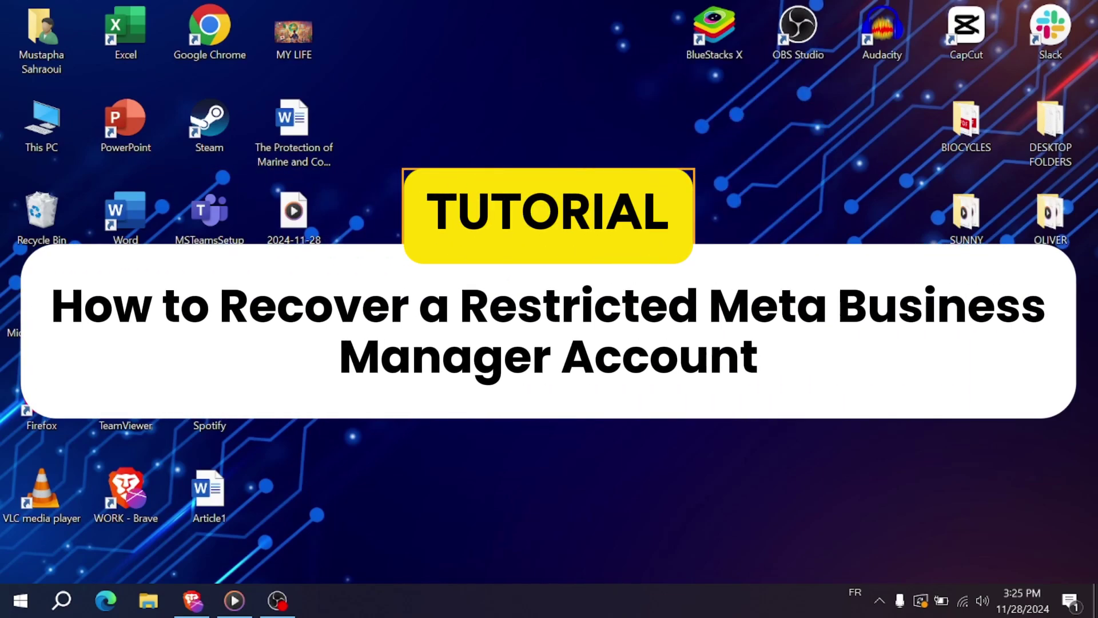
- Bring up the Brave browser showing Meta's restricted-account troubleshooting article
click(193, 599)
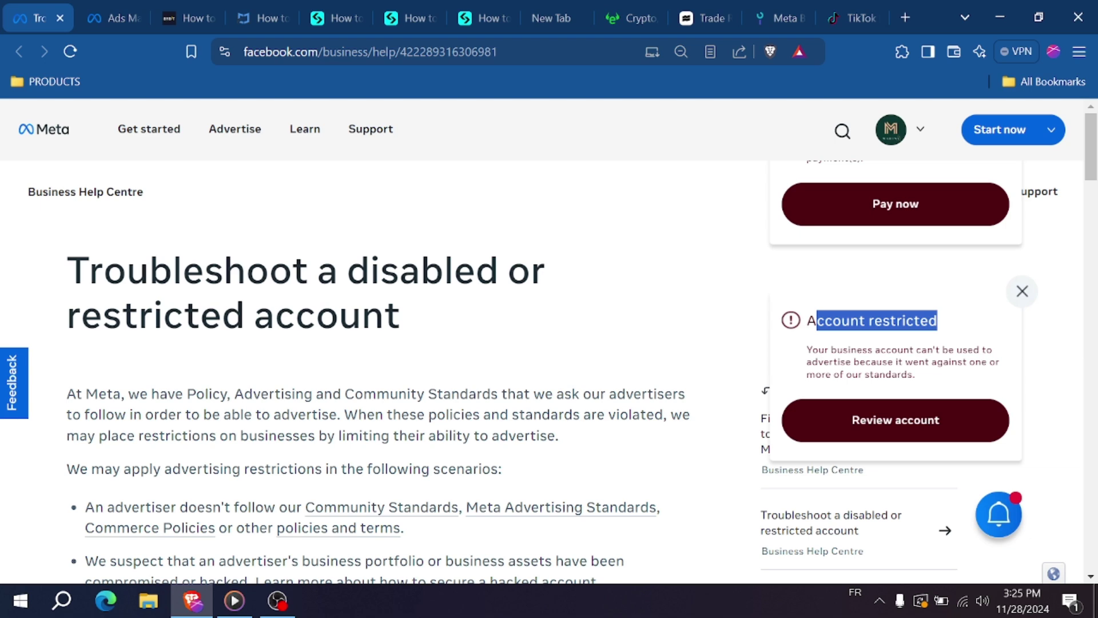
- Start a review of the restricted account and confirm switching to the required account
mouse_move(816, 320)
mouse_down()
mouse_move(959, 369)
mouse_move(853, 361)
mouse_move(805, 319)
mouse_up()
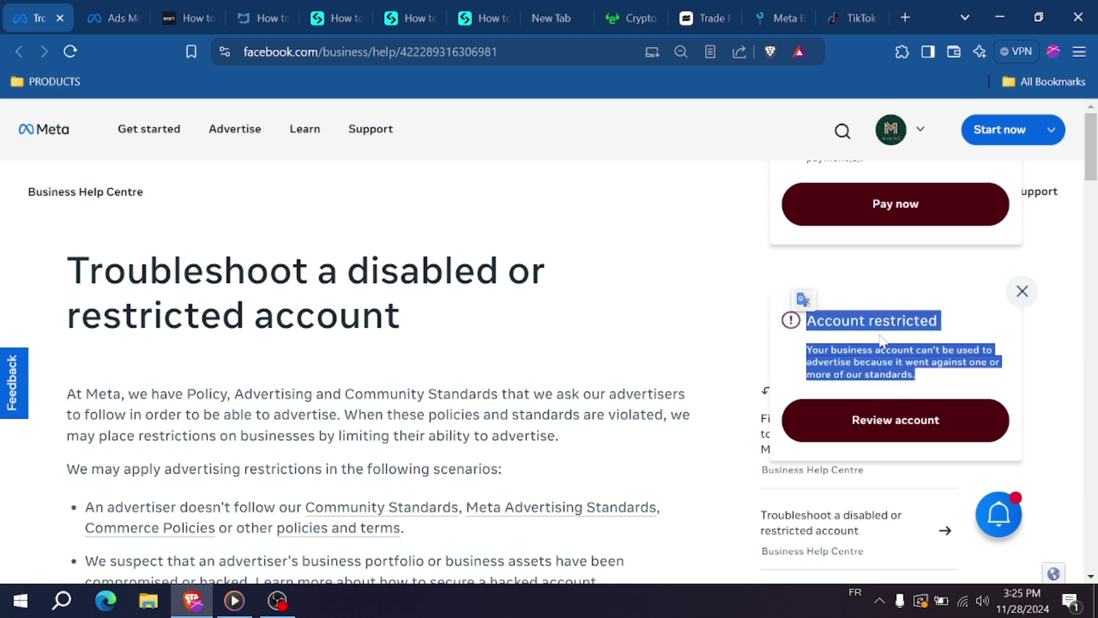
click(870, 421)
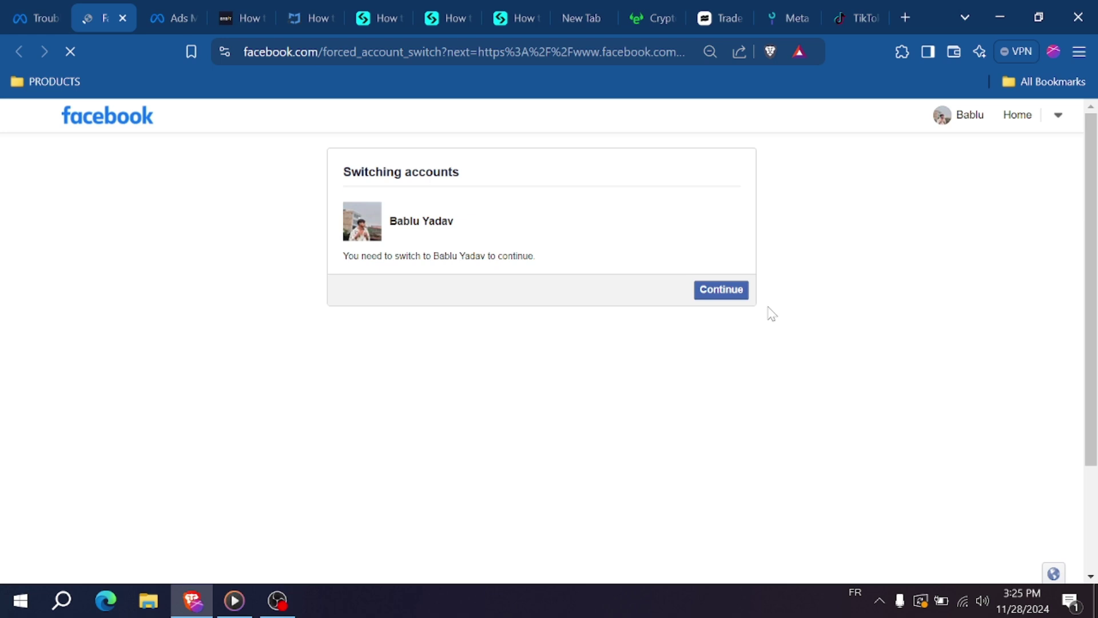
click(713, 292)
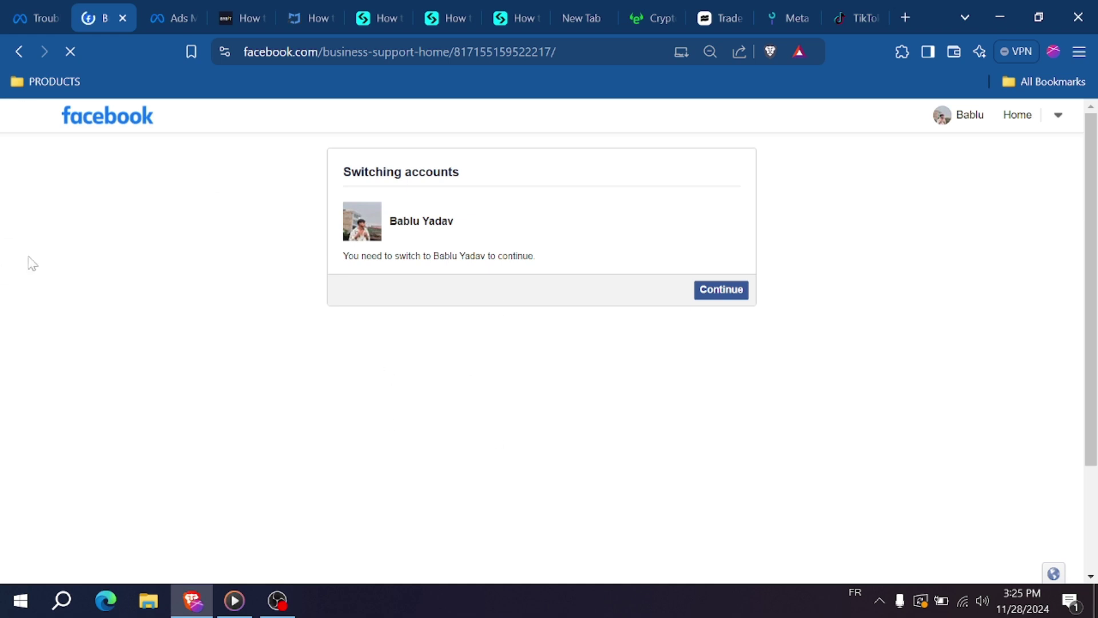
- Go back to the help article tab and skim the restriction explanation
click(30, 17)
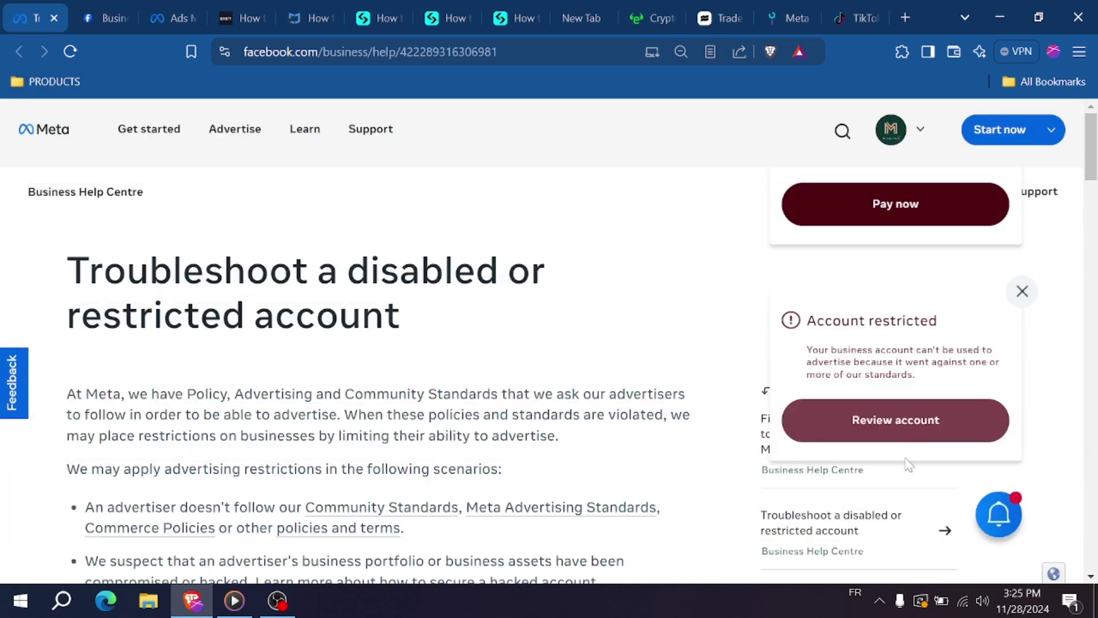
drag(806, 350, 963, 361)
click(964, 362)
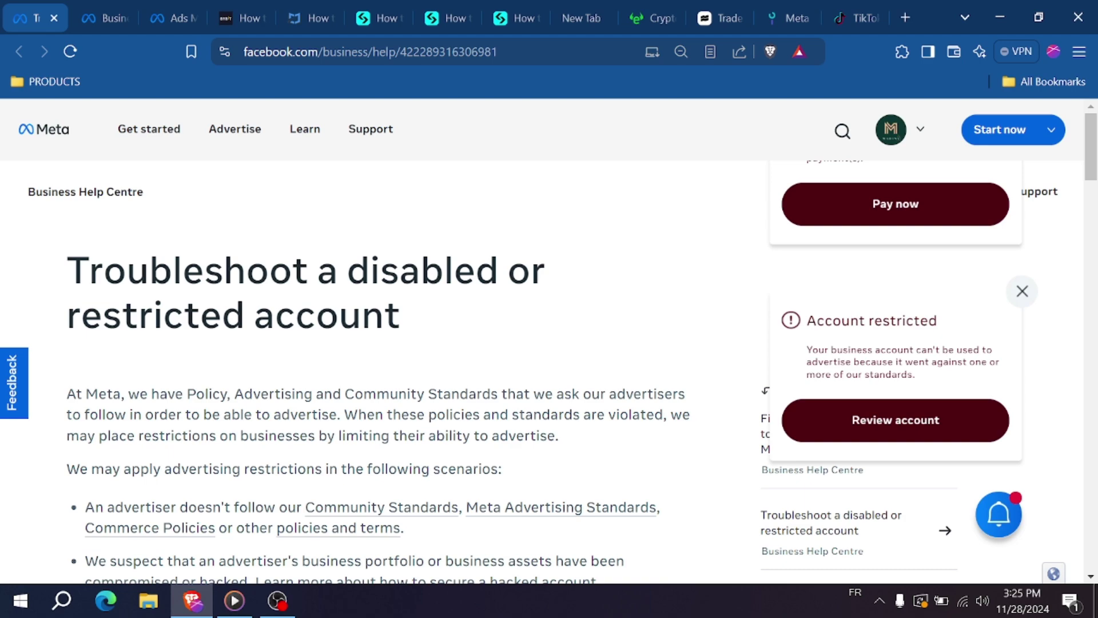
scroll(595, 373, down, 3)
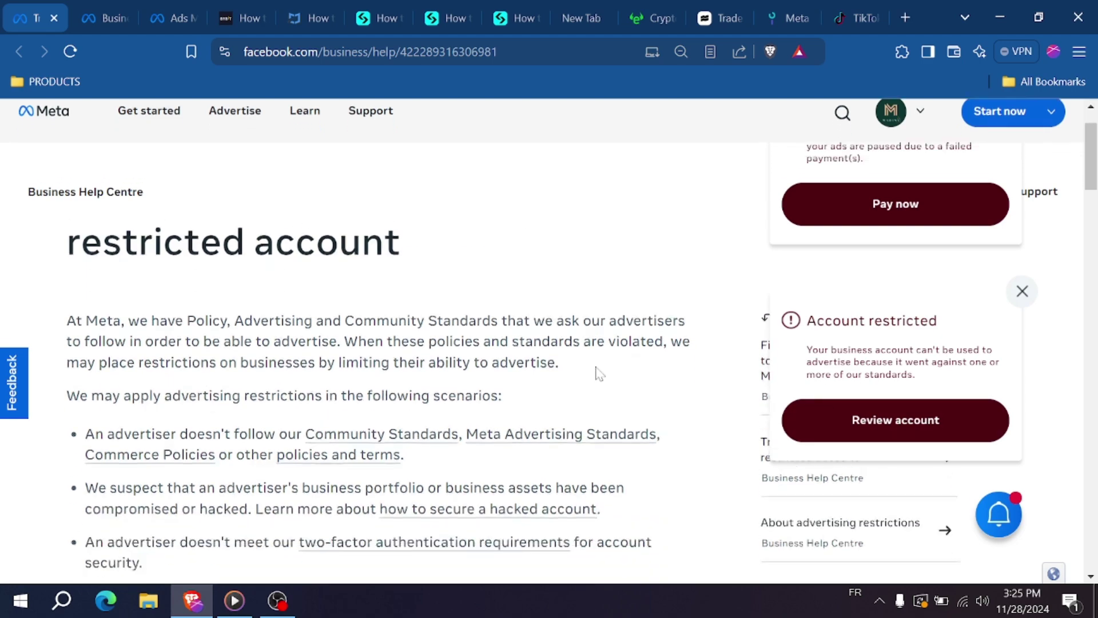
scroll(544, 372, down, 1)
scroll(336, 439, down, 2)
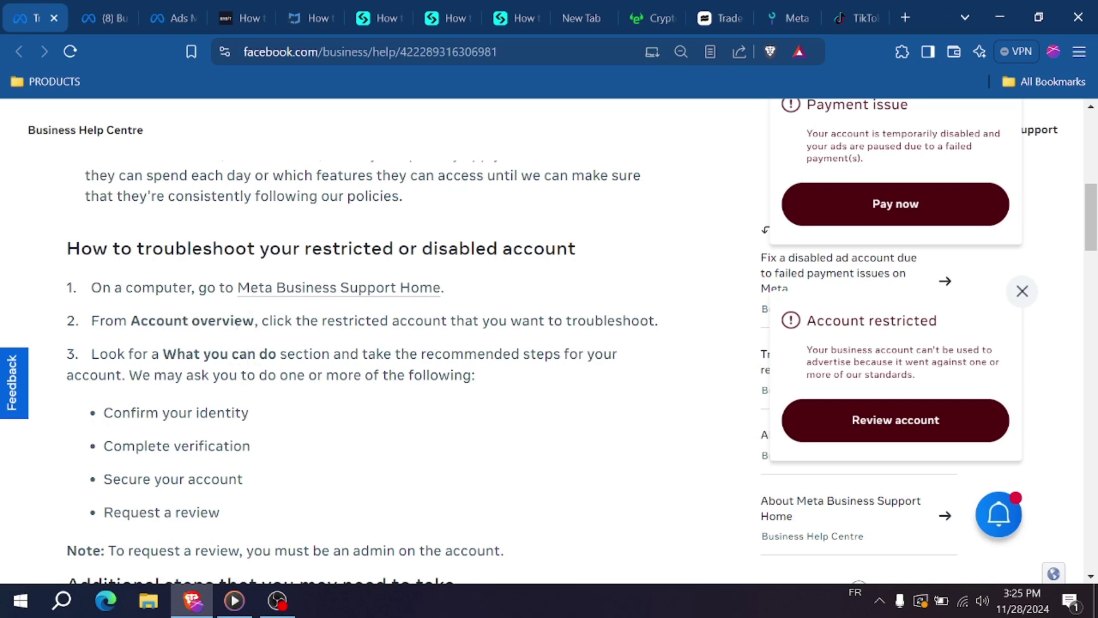
- On the Business Support Home tab, request a review of the restricted business
click(103, 17)
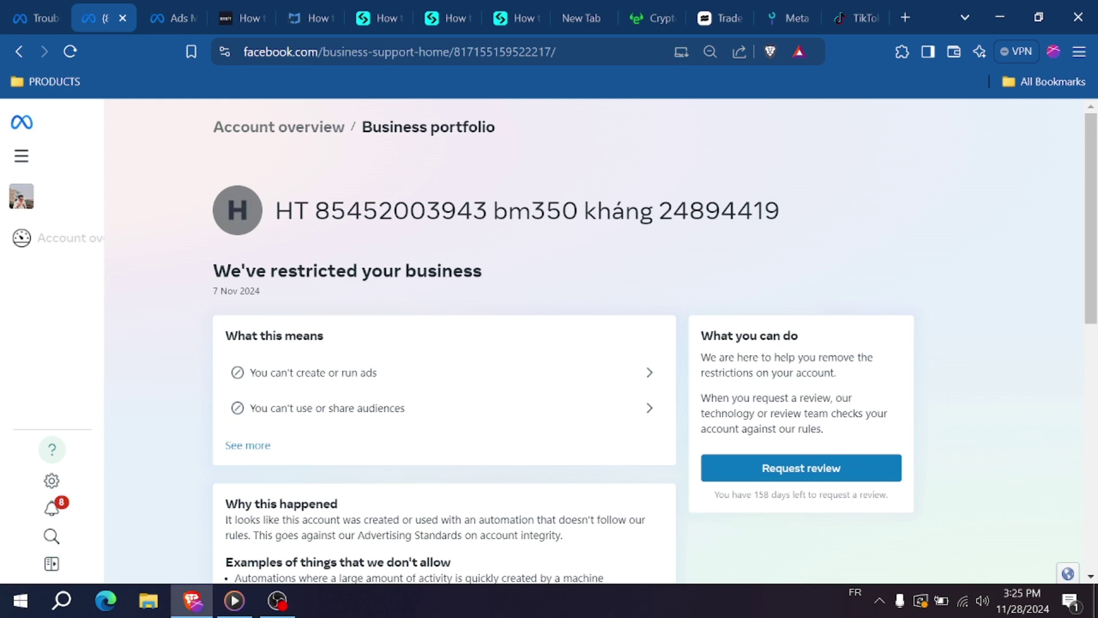
scroll(550, 440, down, 1)
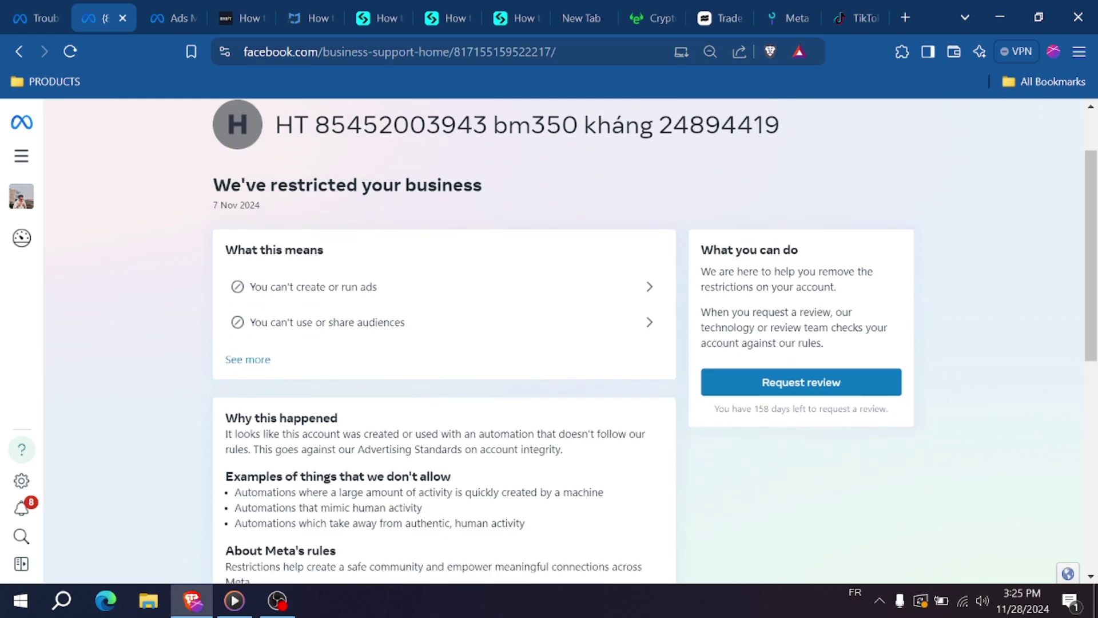
scroll(713, 380, down, 1)
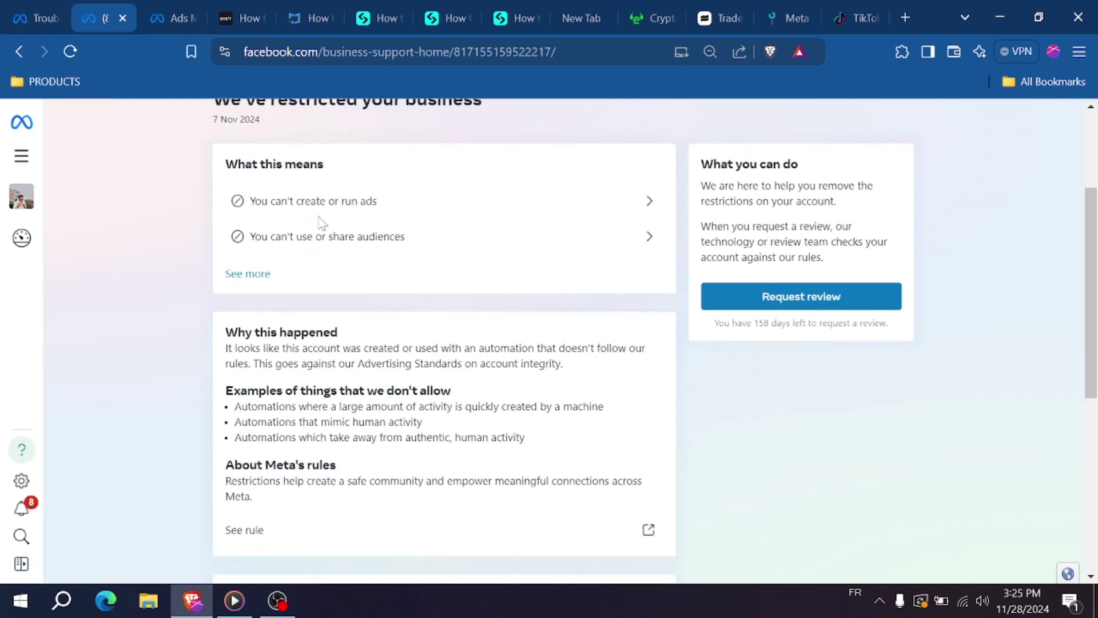
scroll(380, 404, down, 2)
scroll(512, 415, down, 1)
scroll(605, 407, up, 2)
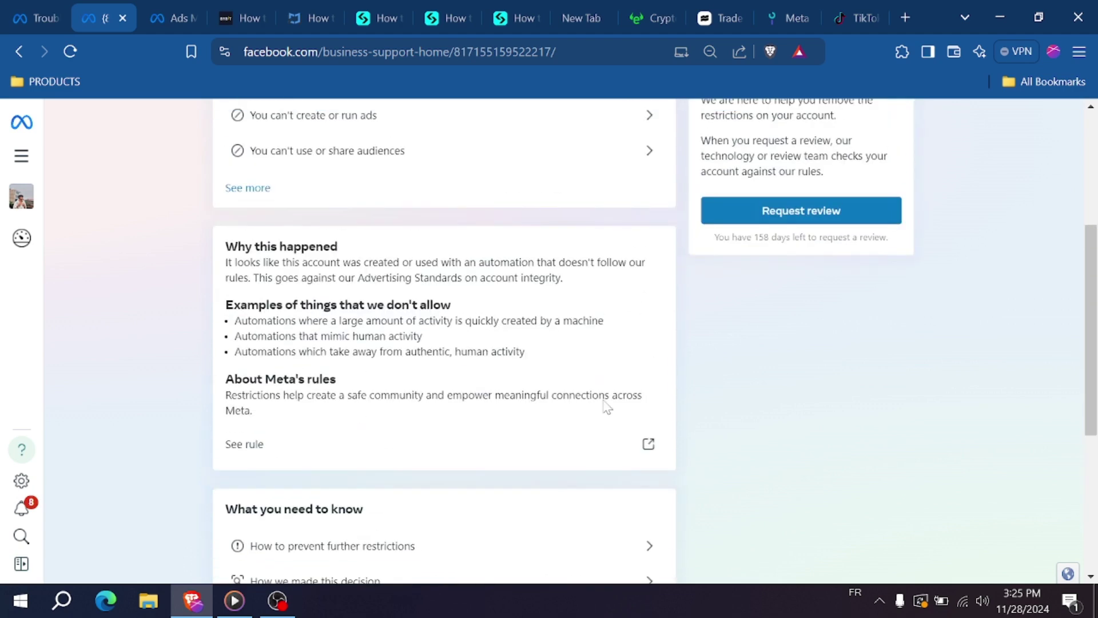
scroll(606, 404, down, 2)
scroll(592, 408, down, 2)
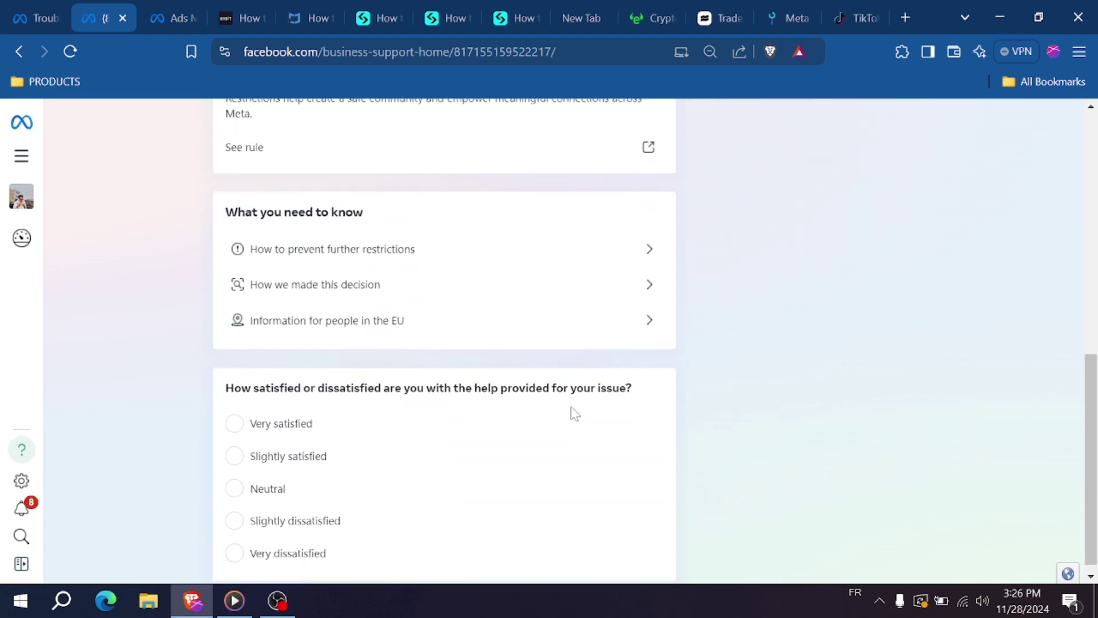
scroll(518, 403, up, 2)
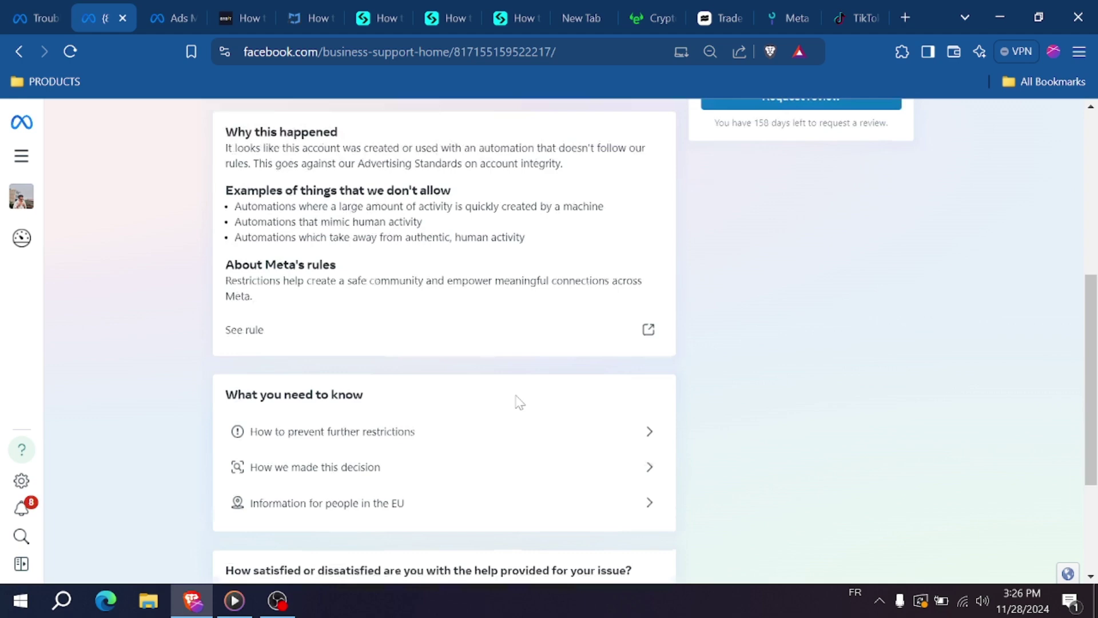
scroll(644, 412, up, 4)
click(765, 424)
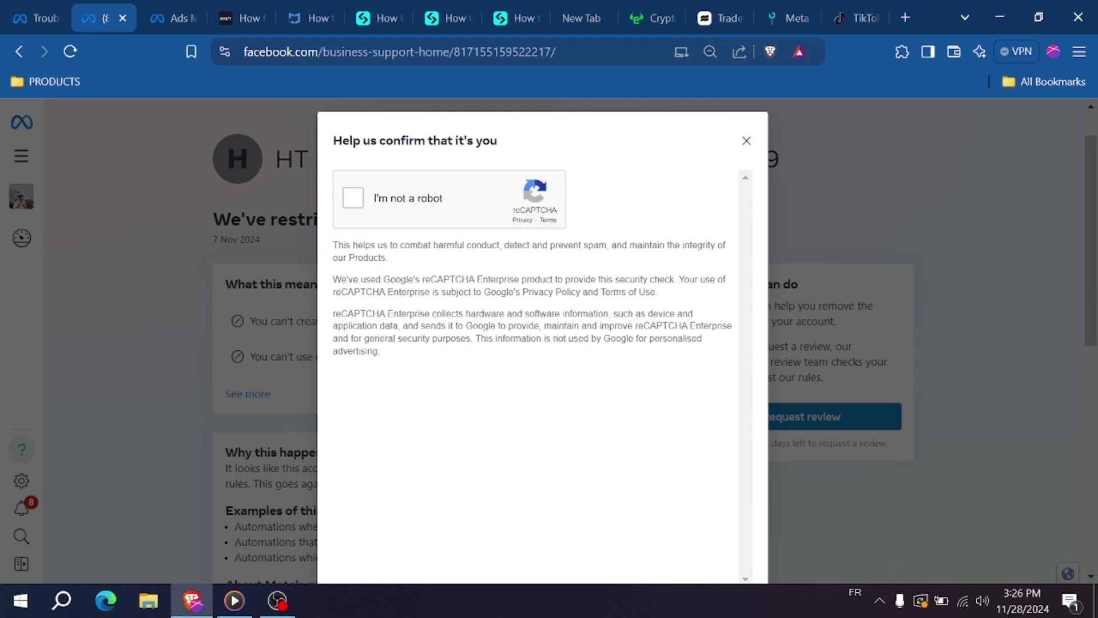
- Tick the reCAPTCHA 'I'm not a robot' checkbox in the identity confirmation dialog
click(353, 199)
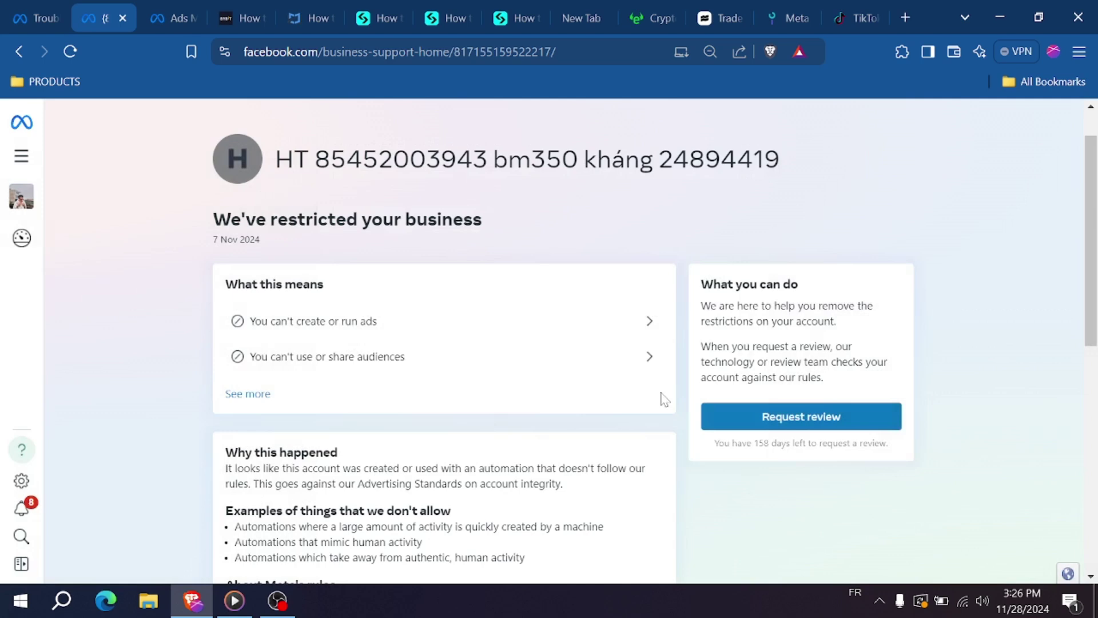
- Request the review again, zoom out, and pass the 'I'm not a robot' check
click(769, 410)
key(ctrl+minus)
key(ctrl+minus)
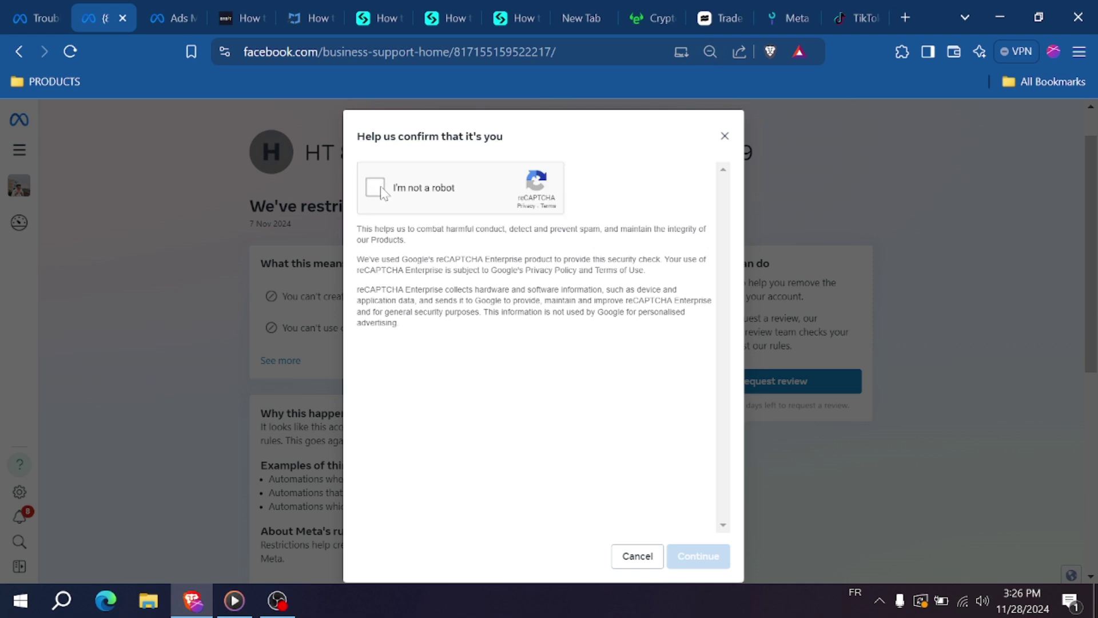
click(371, 189)
click(702, 557)
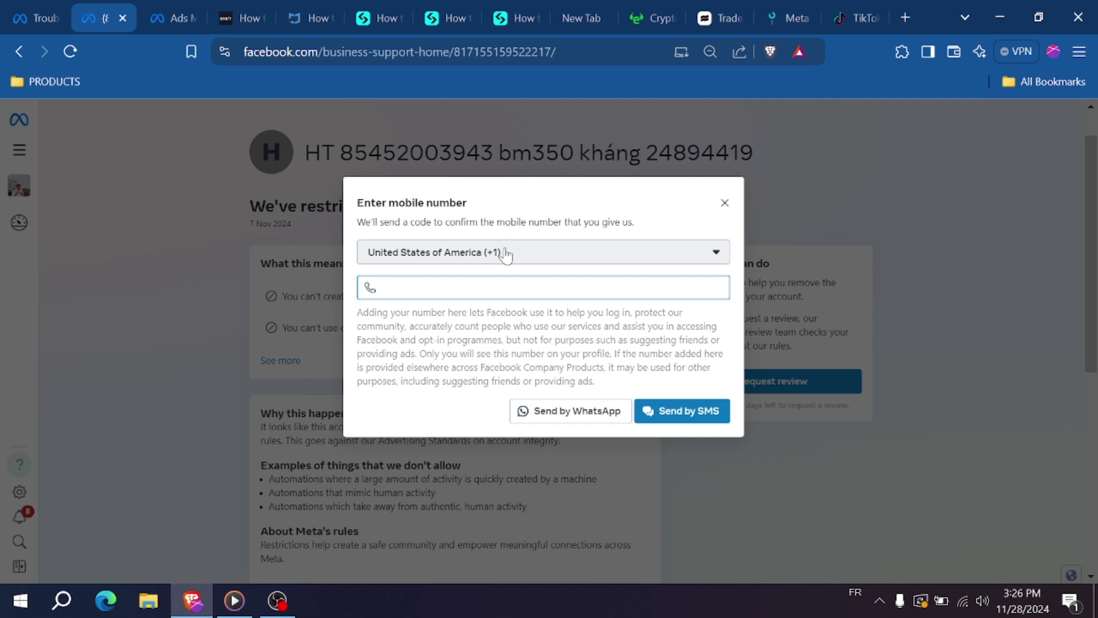
- Send an SMS code to the autofilled Algeria (+213) mobile number and select the code field
click(497, 259)
click(395, 338)
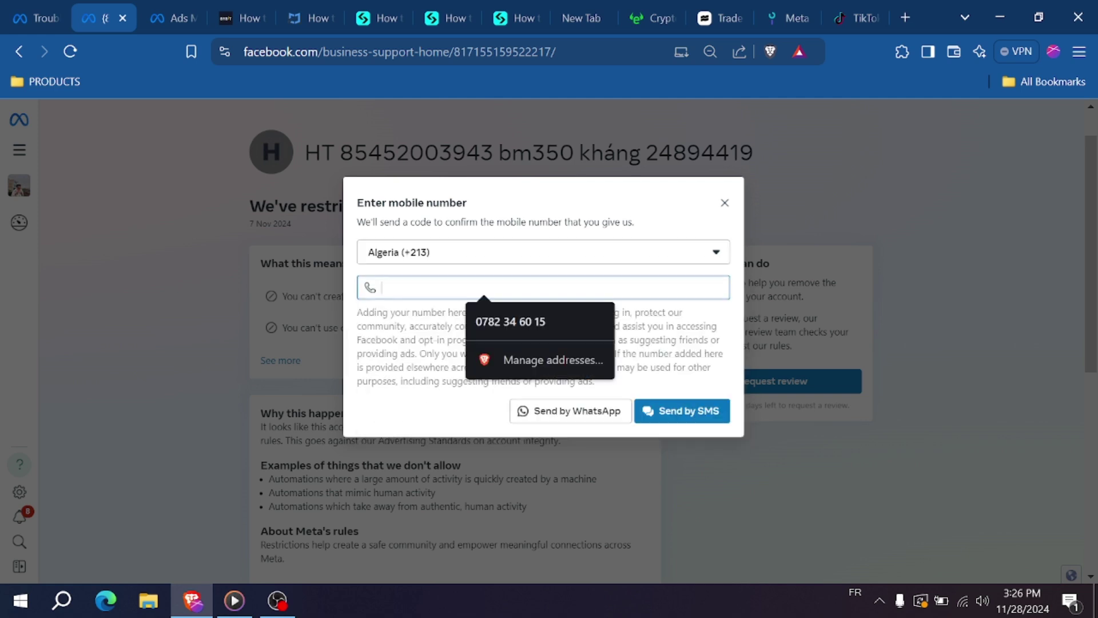
click(487, 308)
click(685, 413)
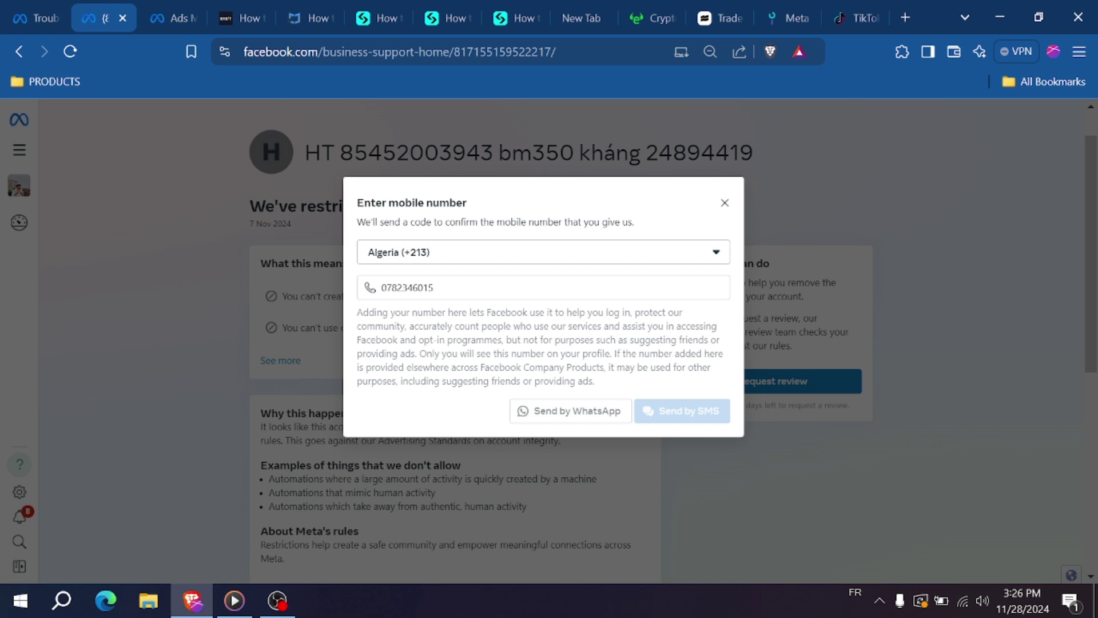
click(483, 304)
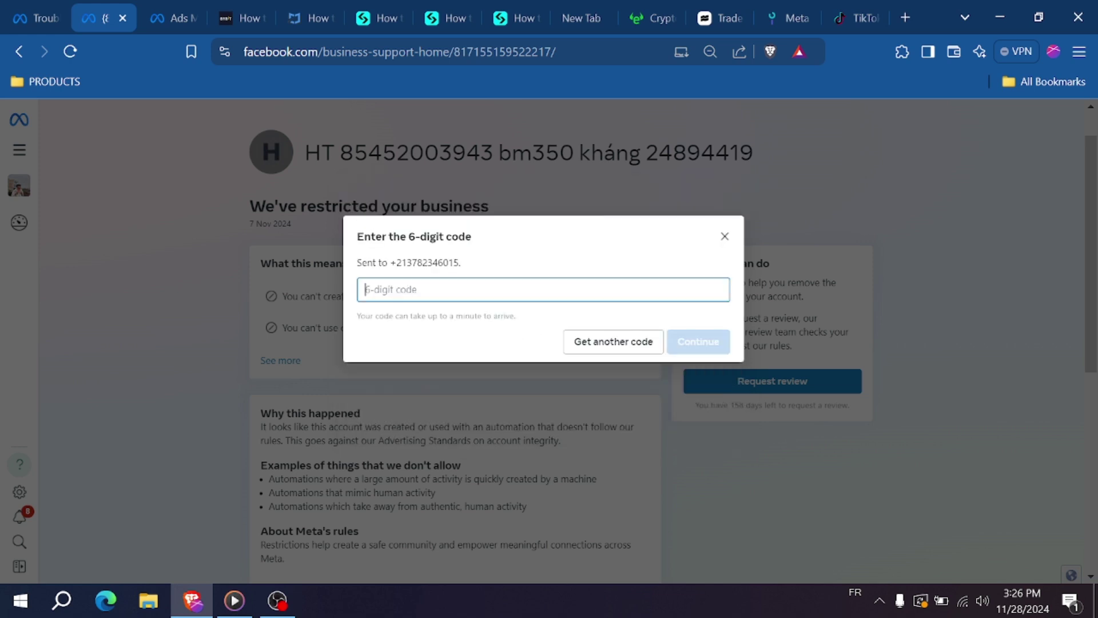